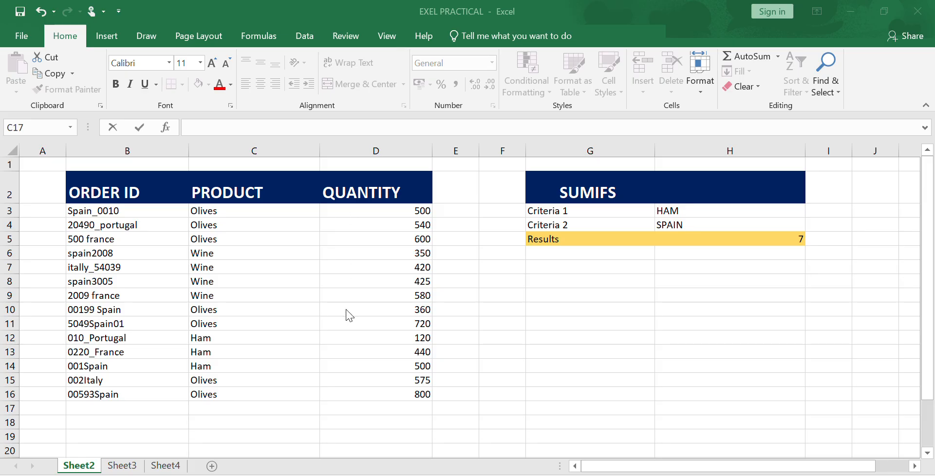
Step: In C17, enter a COUNTIF formula counting "OLIVES" in the product range C3:C16
click(221, 407)
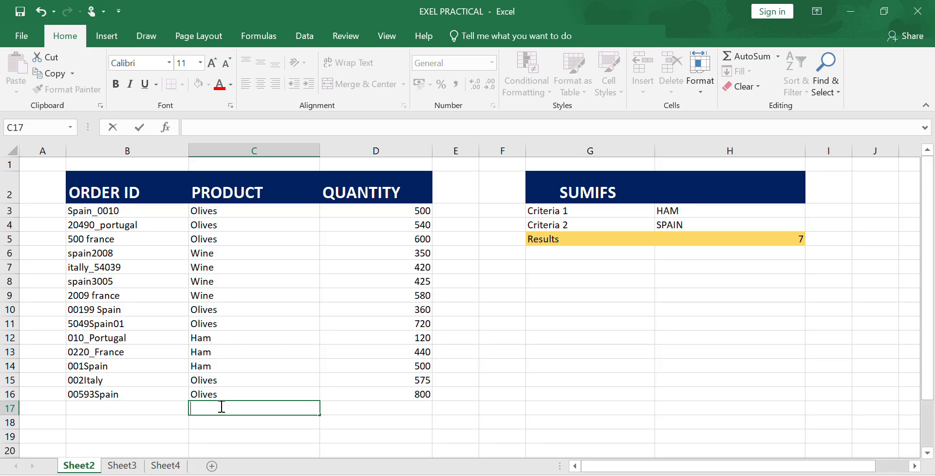
text(=)
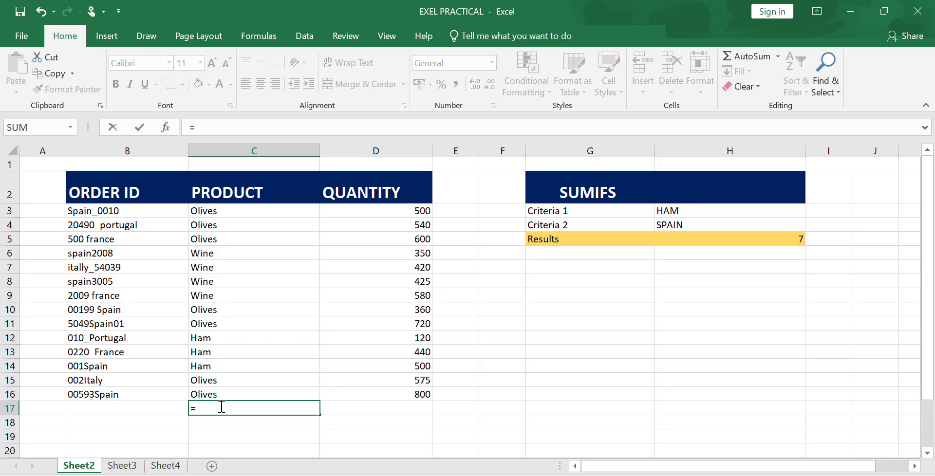
text(CON)
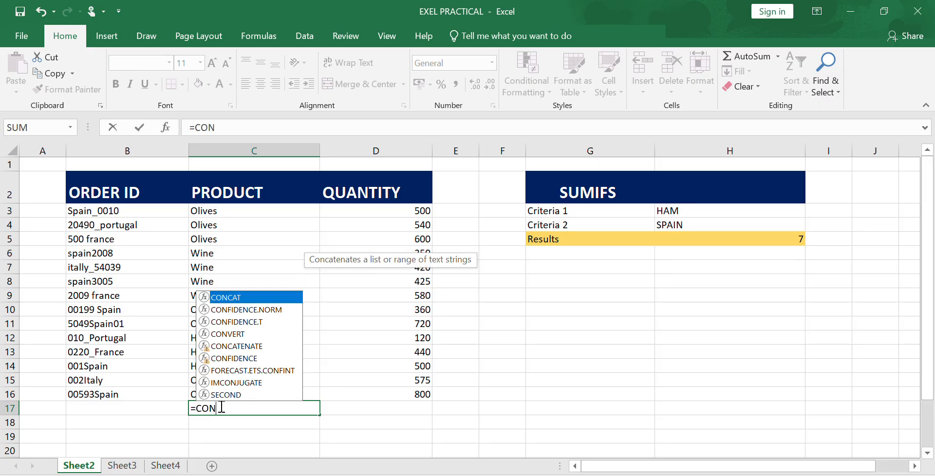
key(BackSpace)
text(UN)
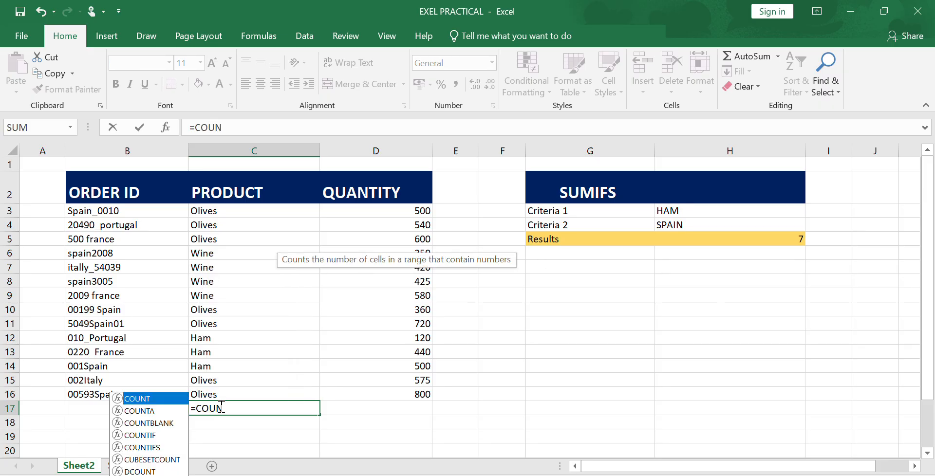
text(T)
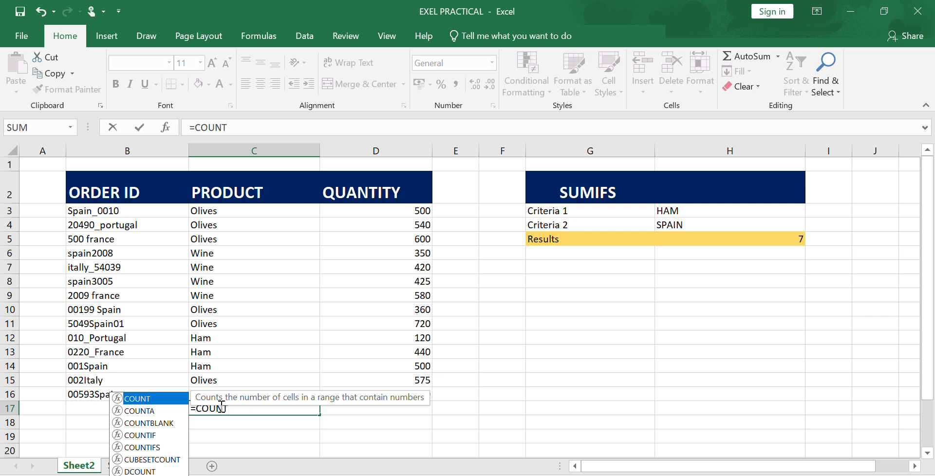
text(I)
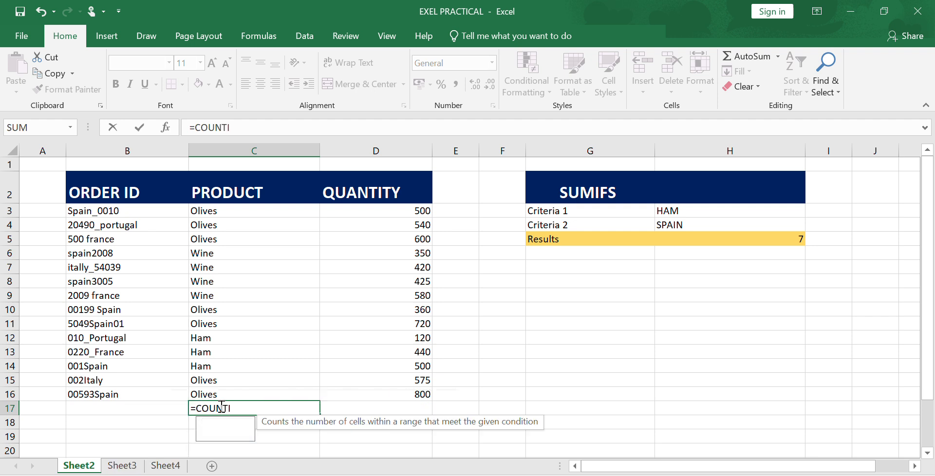
text(F()
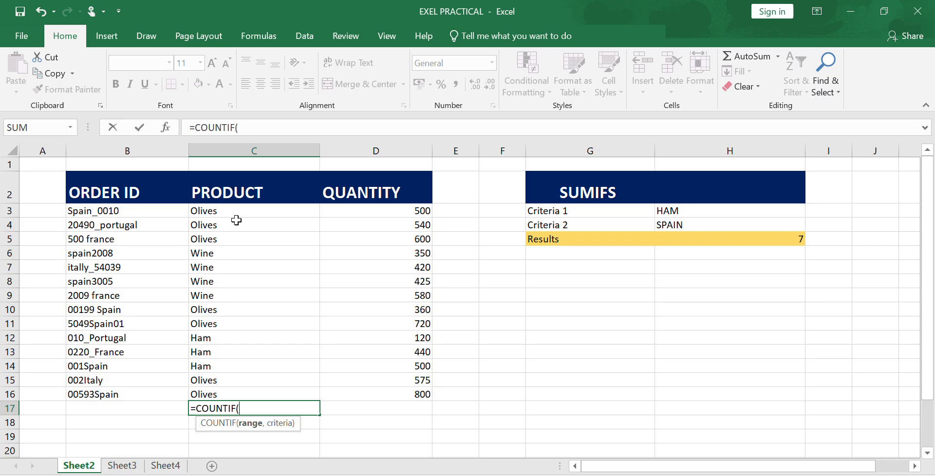
click(240, 436)
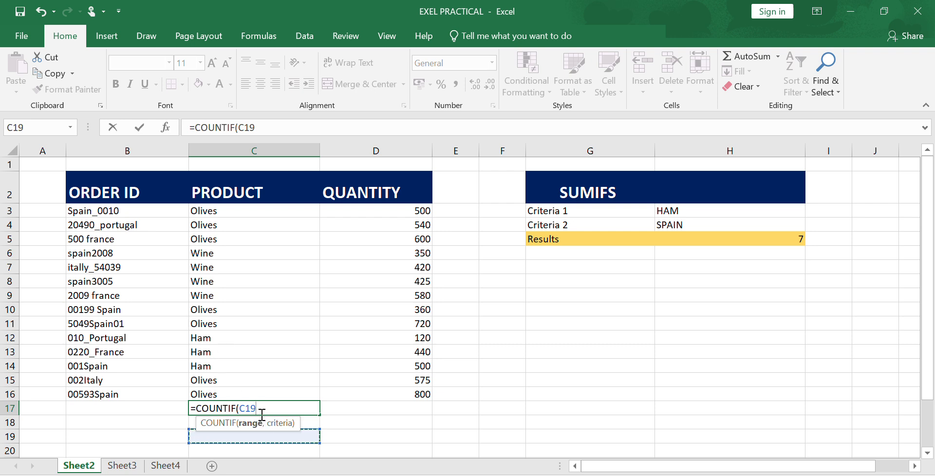
key(BackSpace)
key(BackSpace)
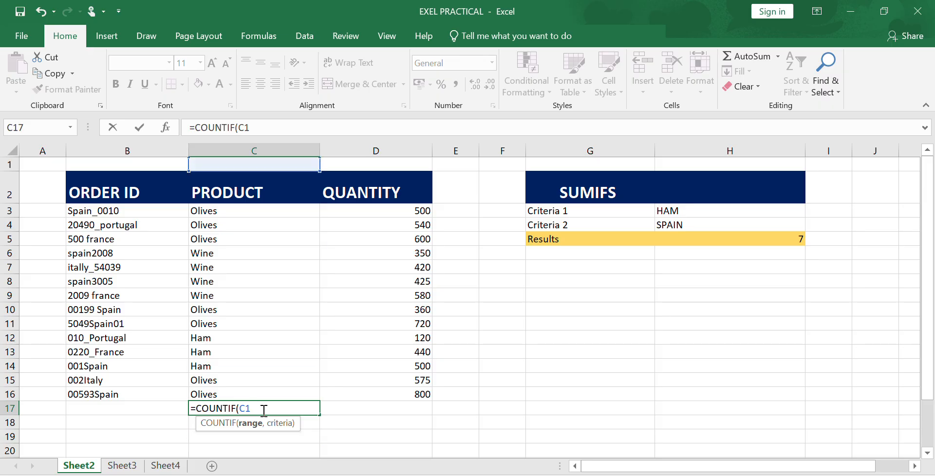
key(BackSpace)
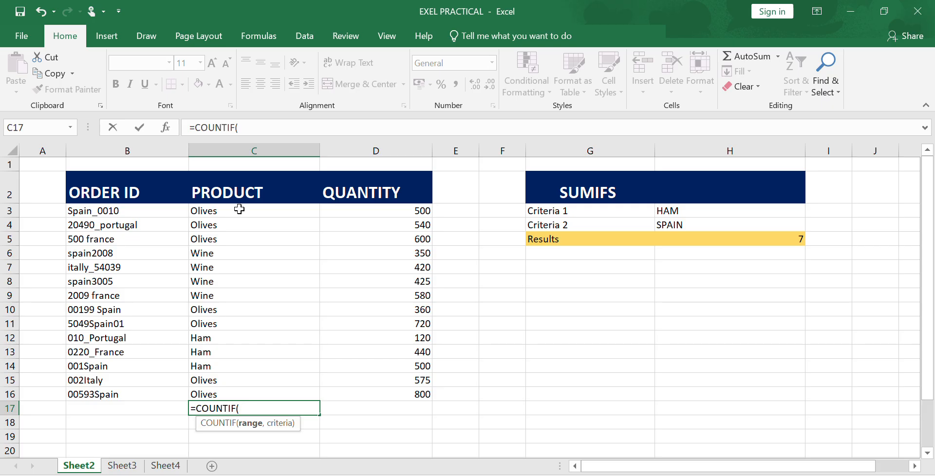
drag(239, 208, 243, 394)
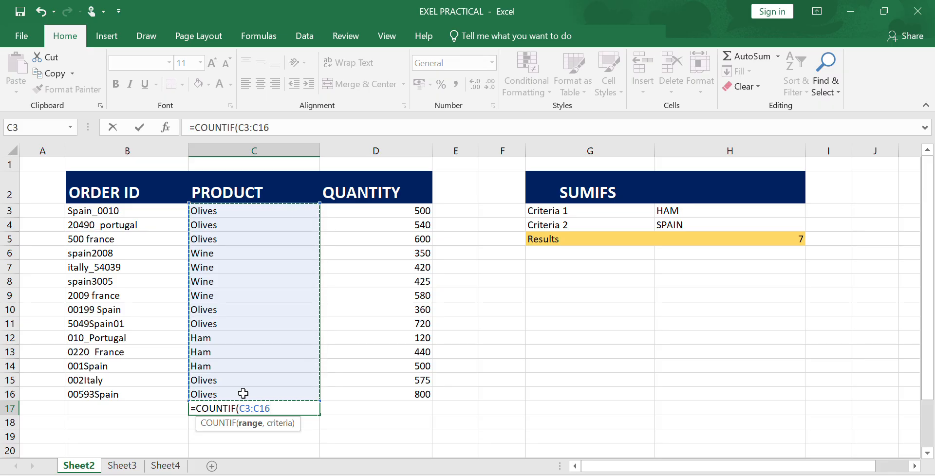
text(,)
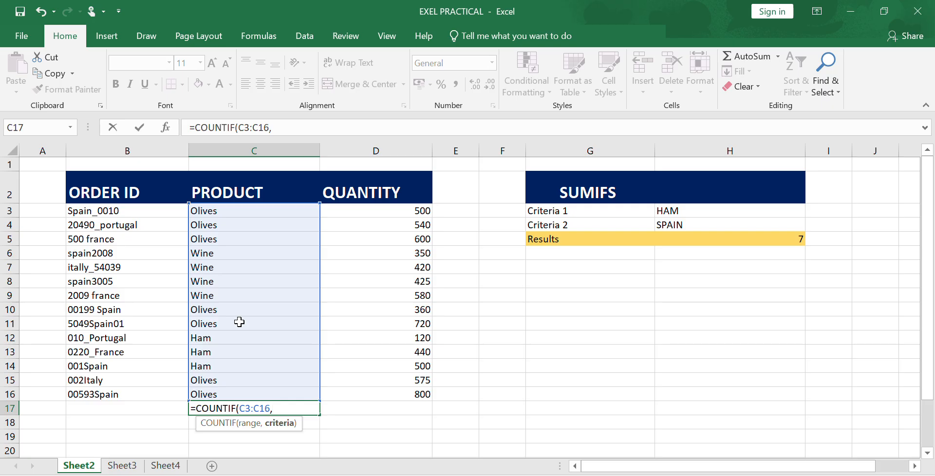
text("OLIVES")
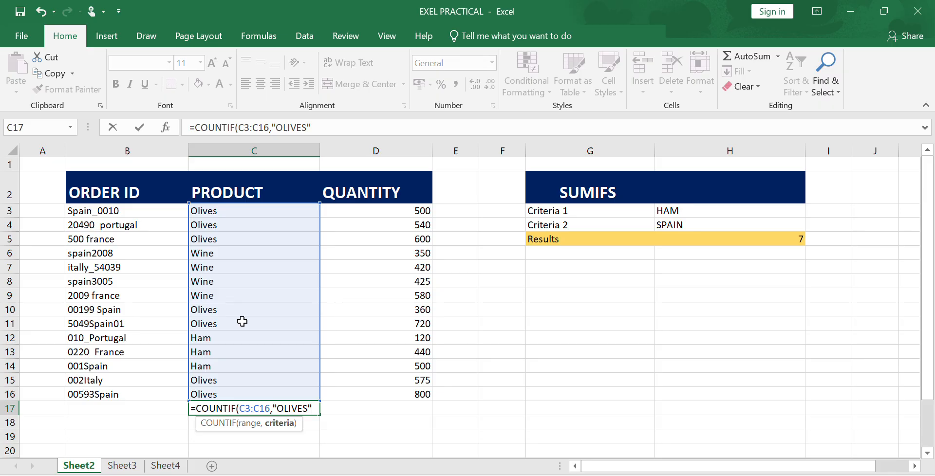
text())
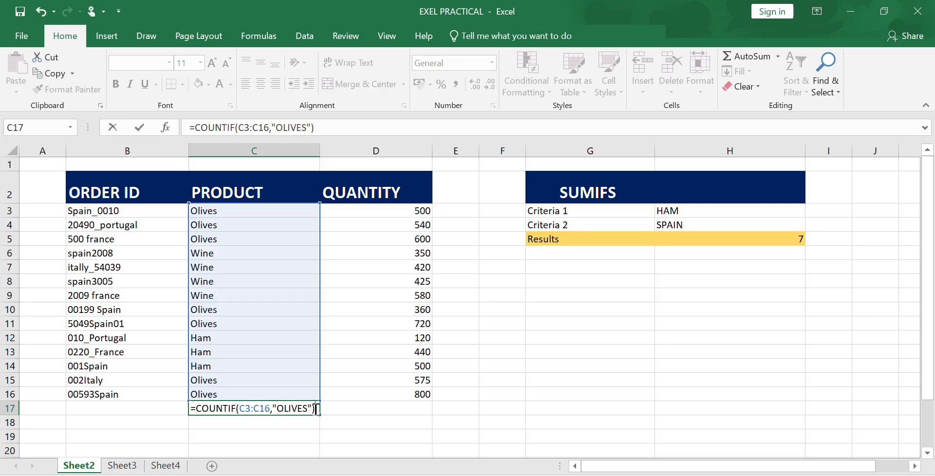
key(Return)
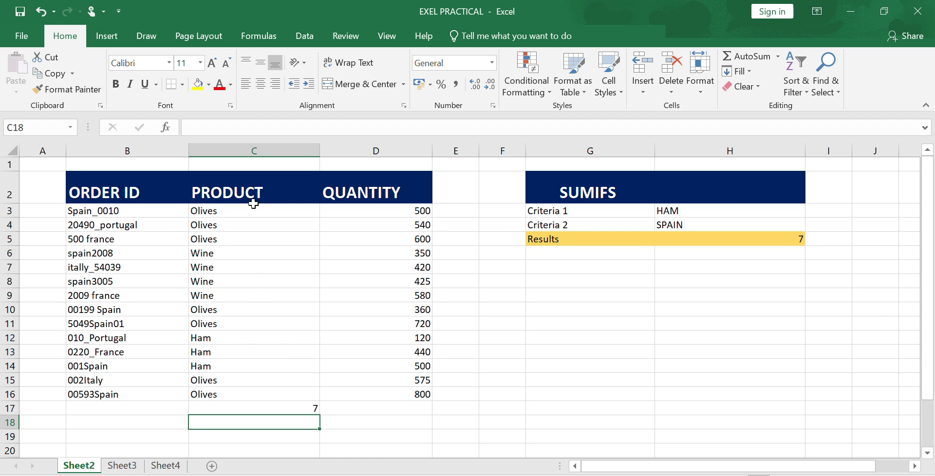
Step: Edit the C17 formula so its criterion is "HAM" instead
click(310, 408)
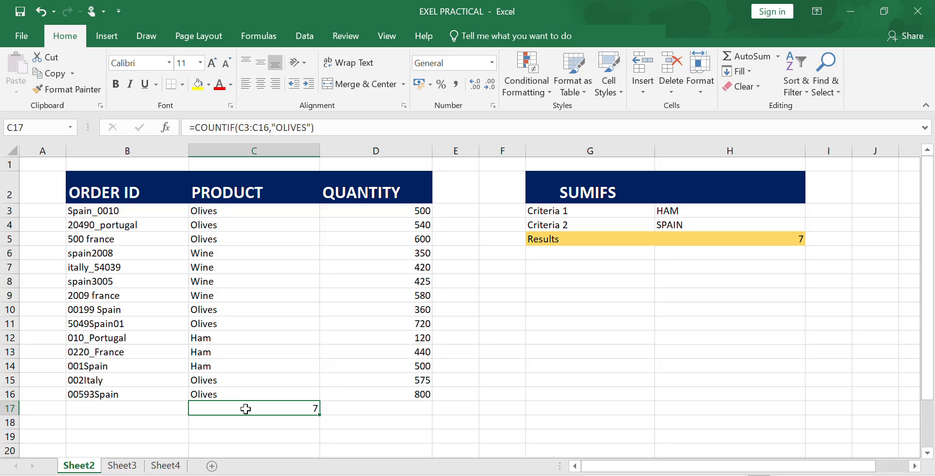
double_click(246, 409)
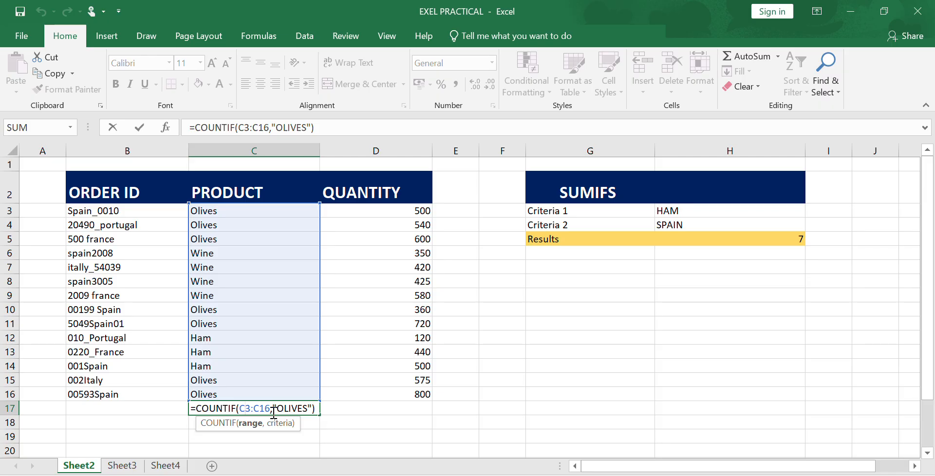
click(308, 408)
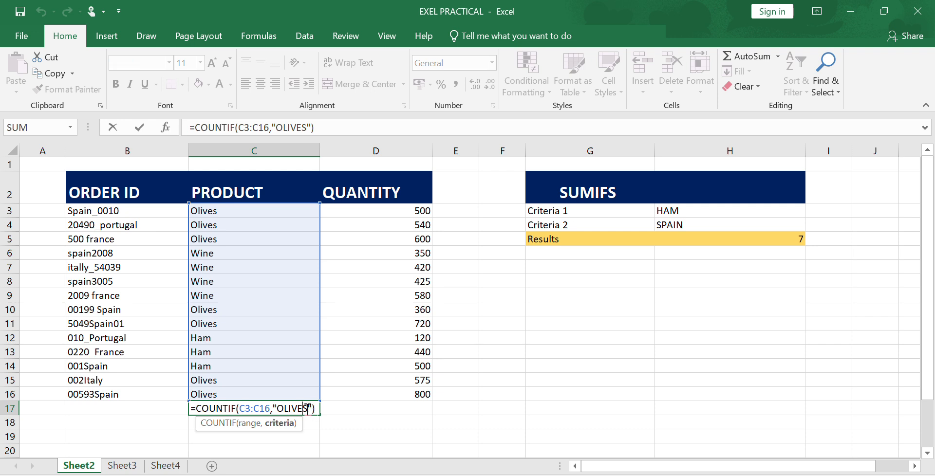
key(BackSpace)
key(BackSpace)
key(BackSpace)
key(BackSpace)
key(BackSpace)
key(BackSpace)
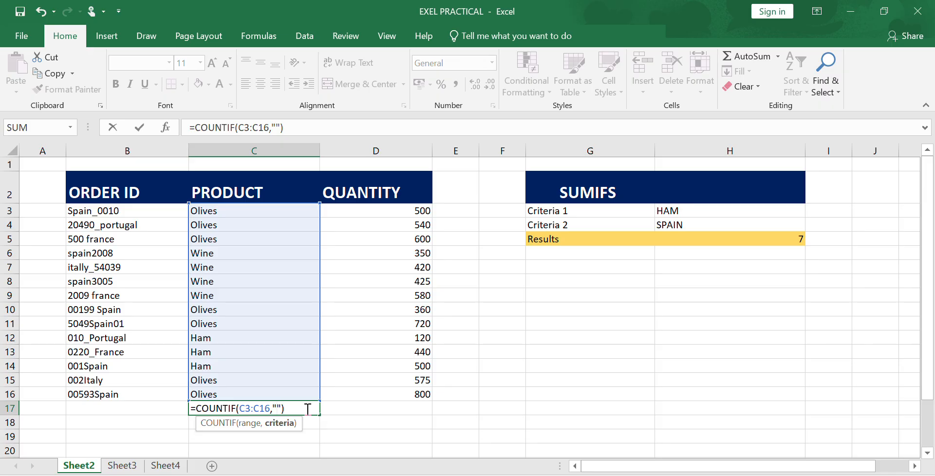
text(HAM)
key(Return)
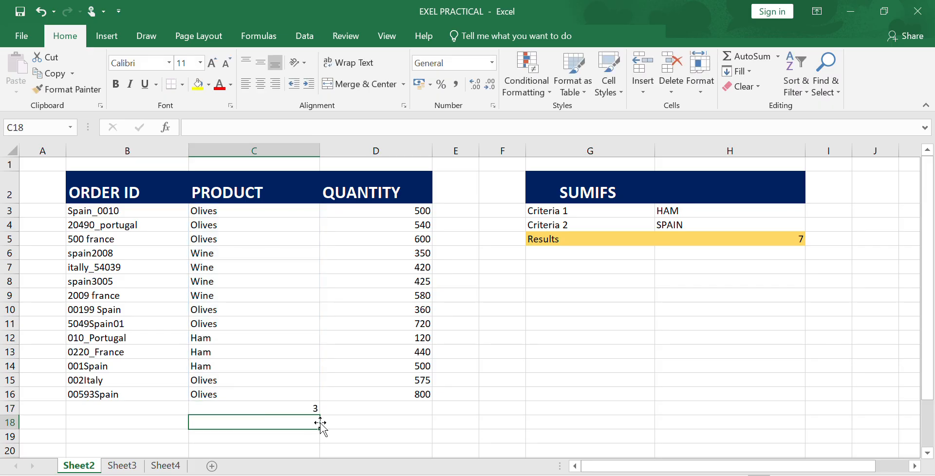
Step: Edit the C17 formula so its criterion is "WINE"
click(309, 409)
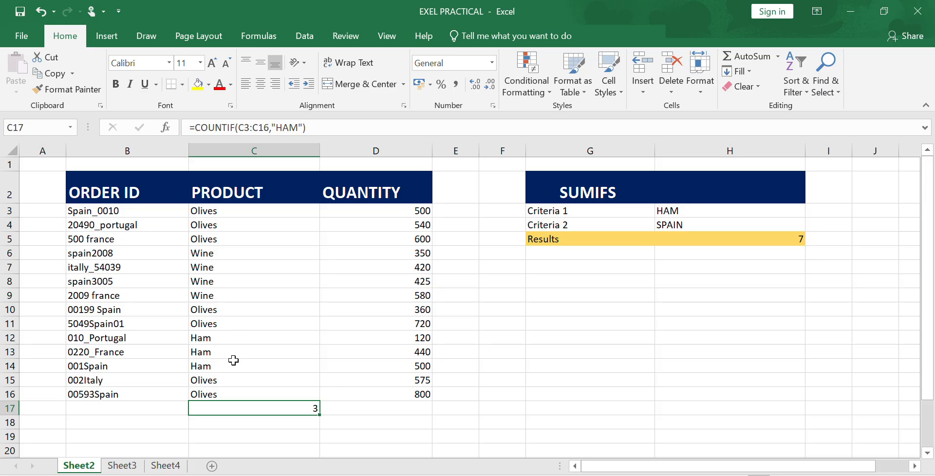
double_click(233, 409)
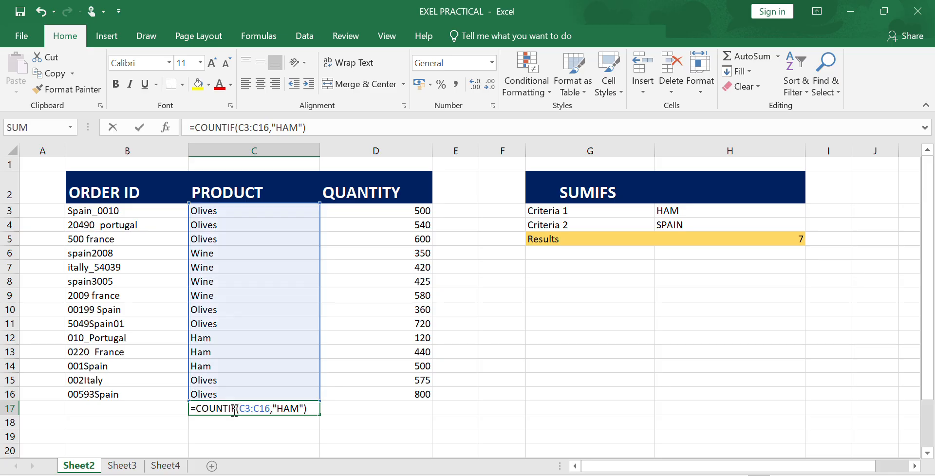
click(298, 408)
key(BackSpace)
key(BackSpace)
key(BackSpace)
key(BackSpace)
key(BackSpace)
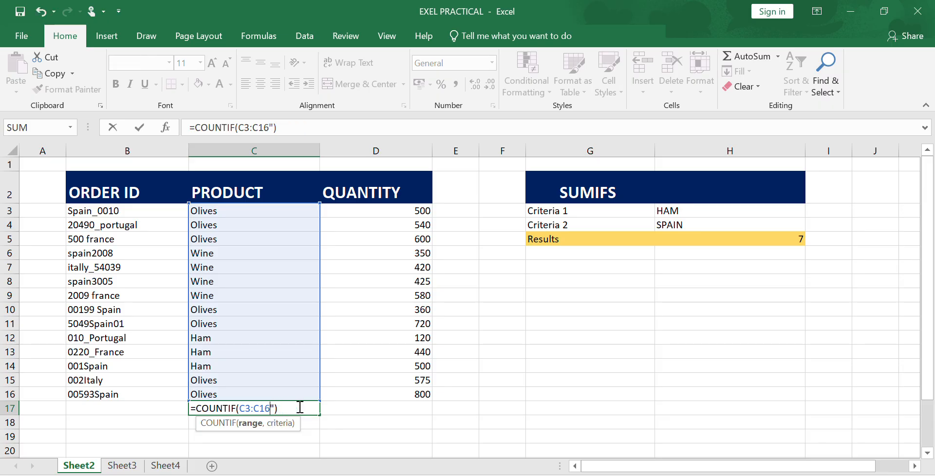
text(,)
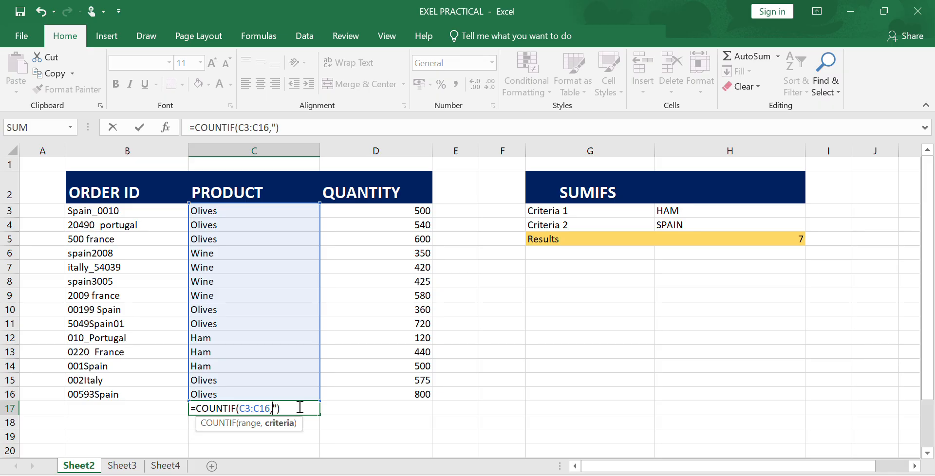
text("WINE)
key(Return)
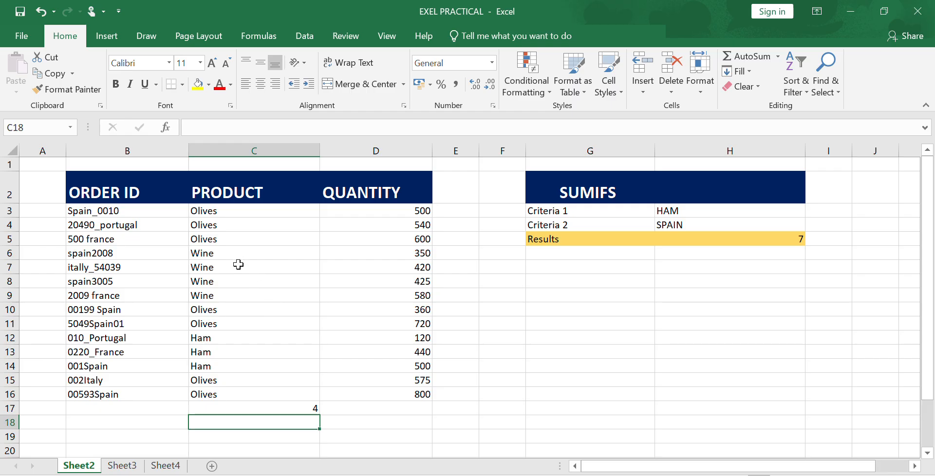
Step: In B17, enter a COUNTIF formula counting order IDs in B3:B16 that begin with S, using the criterion "S*"
click(252, 410)
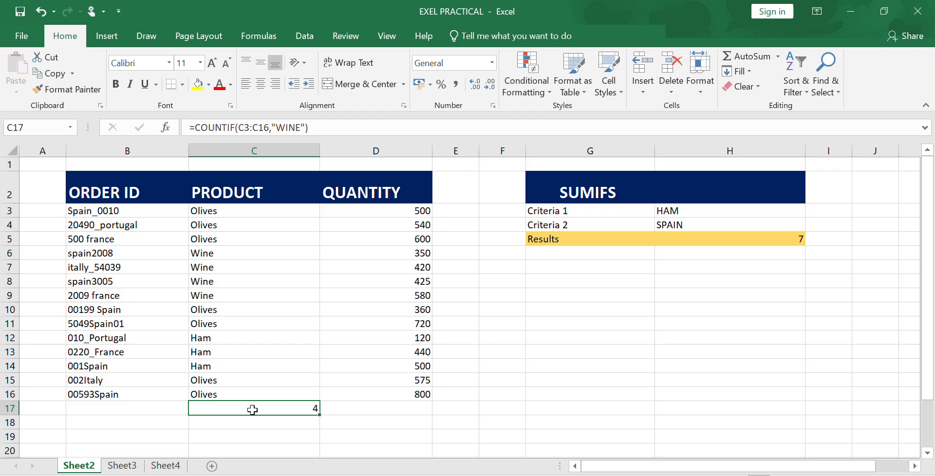
click(141, 411)
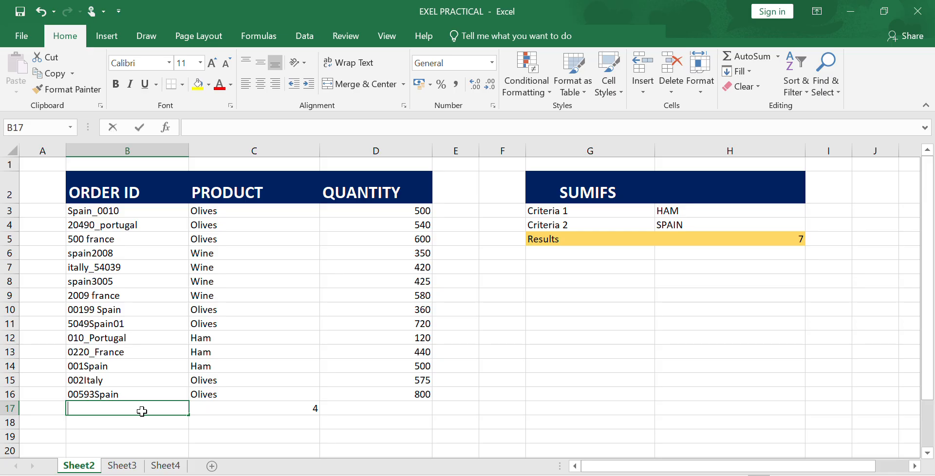
text(=CON)
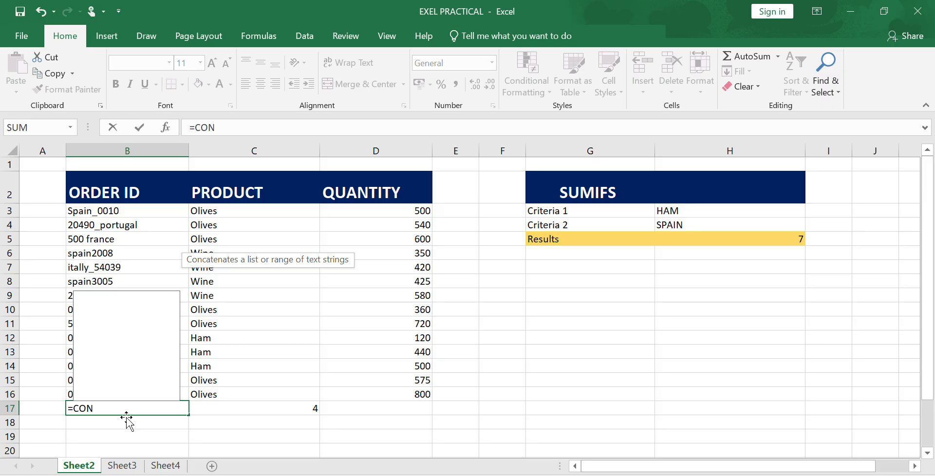
key(BackSpace)
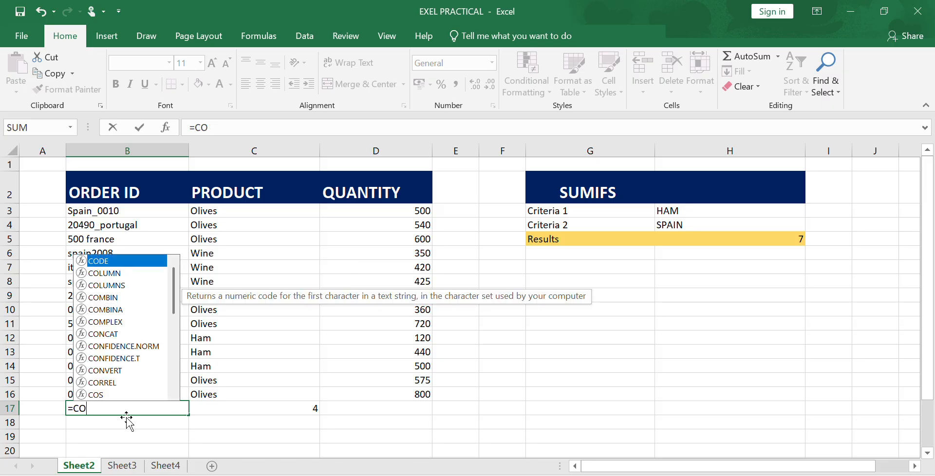
text(UNT)
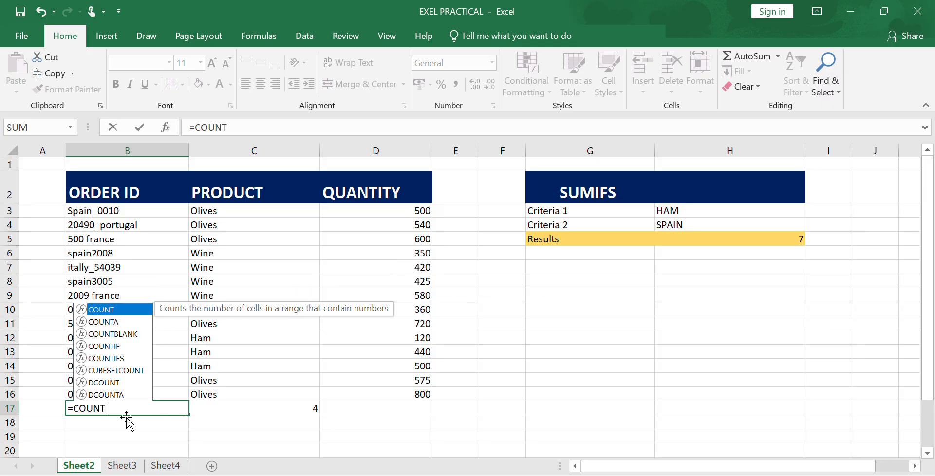
text(JIF)
key(BackSpace)
key(BackSpace)
key(BackSpace)
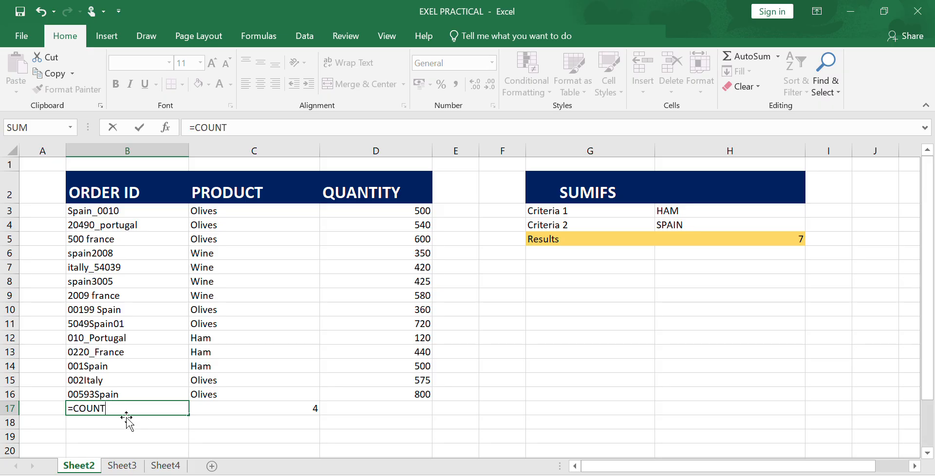
text(IF)
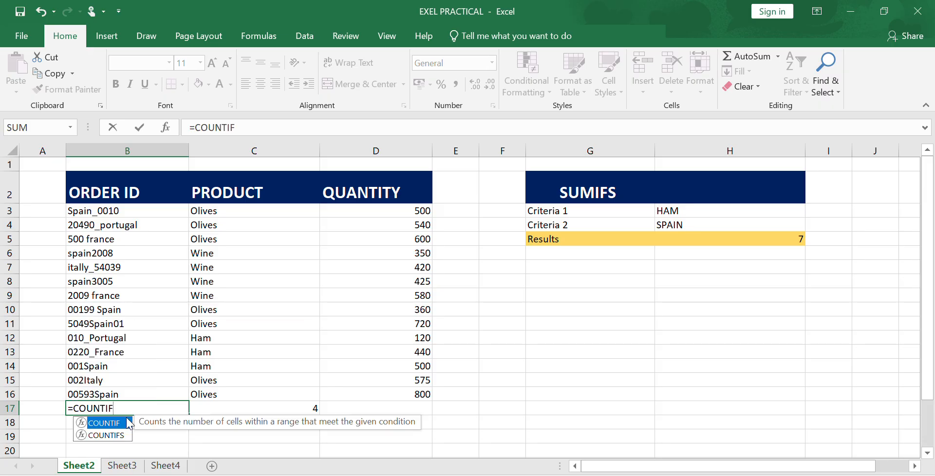
double_click(112, 422)
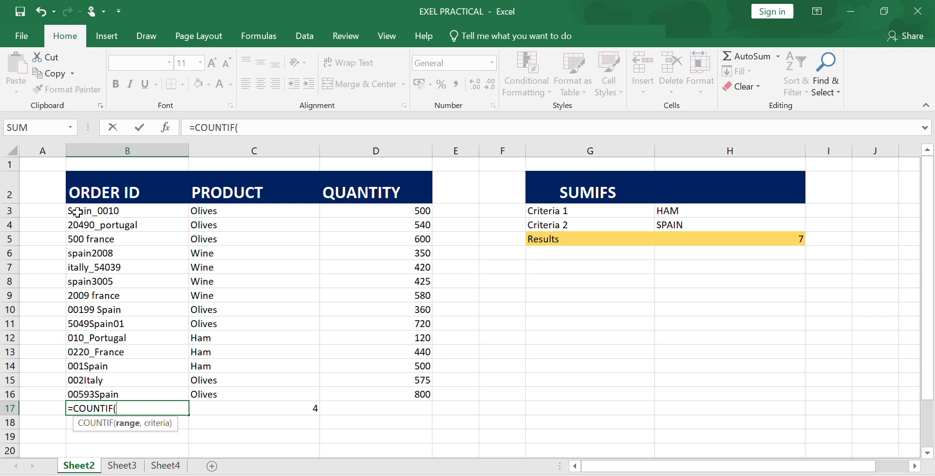
drag(77, 212, 79, 395)
text(,)
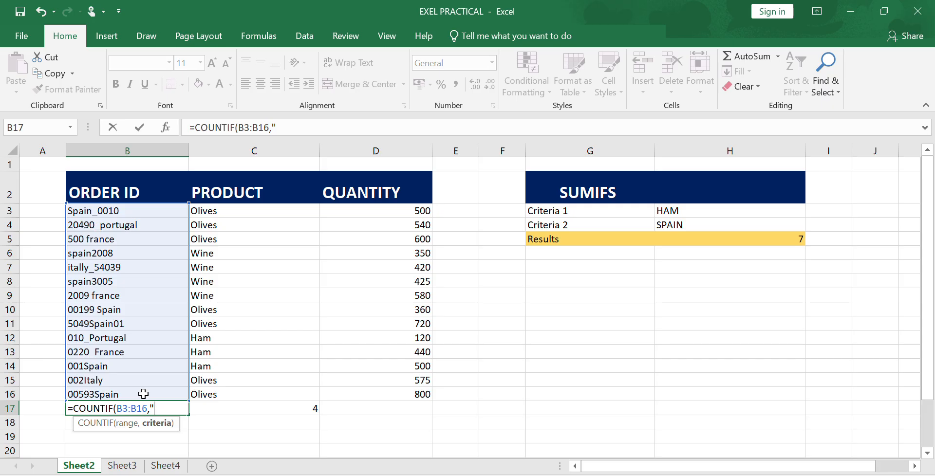
text(S8)
key(BackSpace)
text(*"))
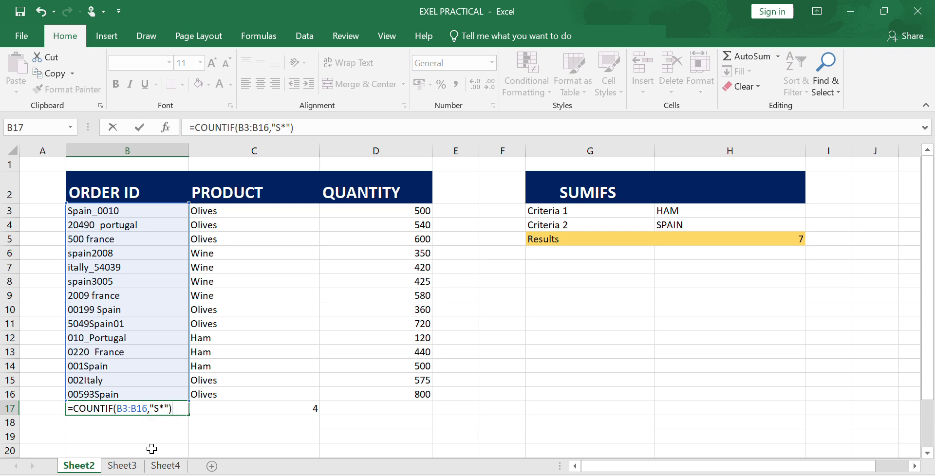
key(Return)
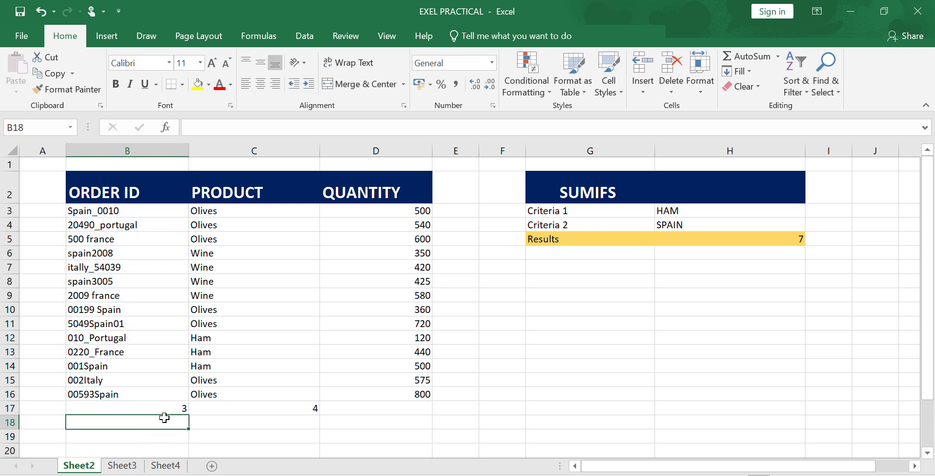
Step: Edit the B17 formula so its criterion is "0*", counting order IDs starting with 0
click(166, 412)
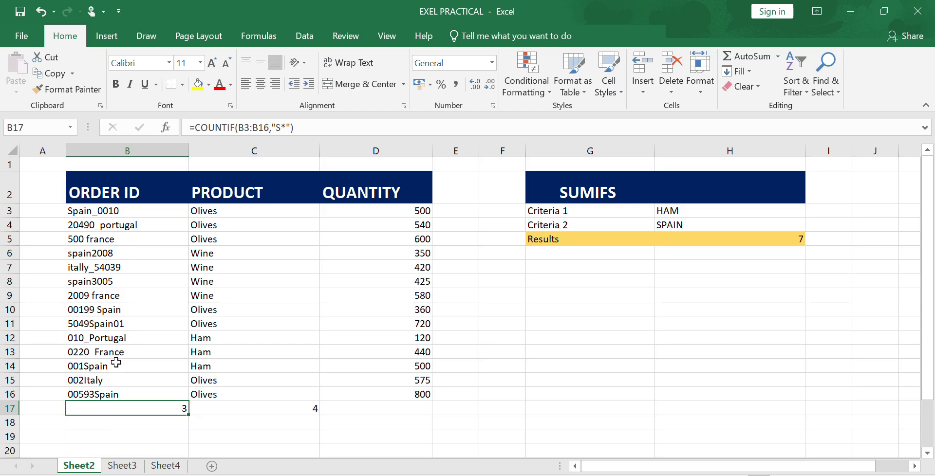
double_click(174, 412)
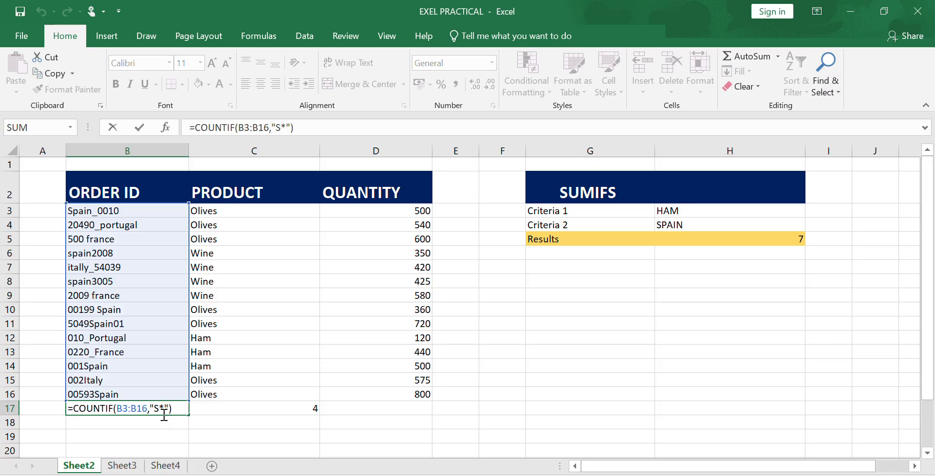
click(164, 412)
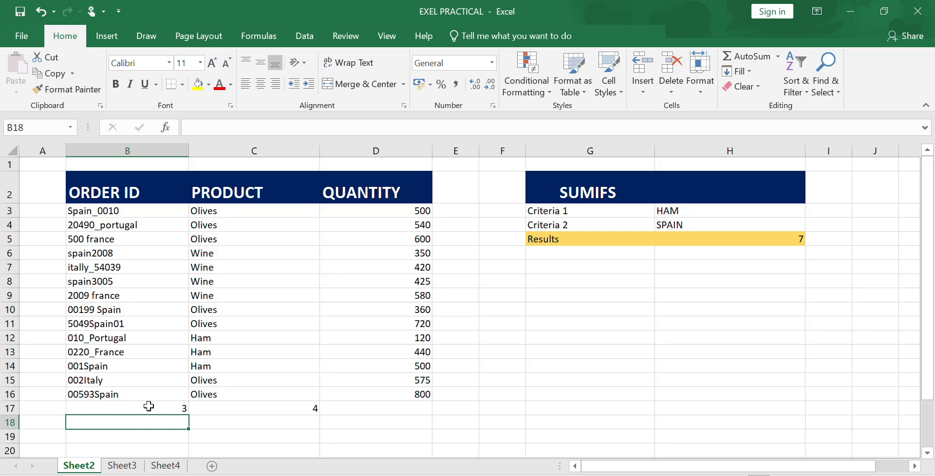
click(149, 407)
double_click(149, 408)
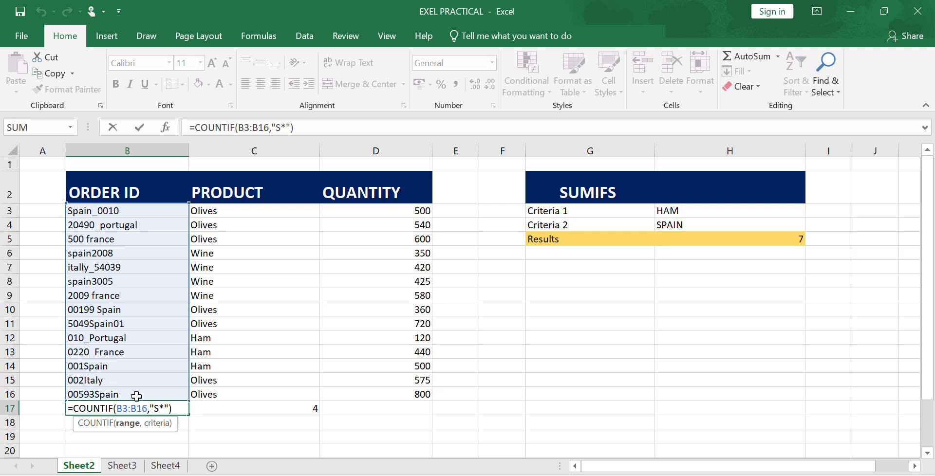
click(159, 408)
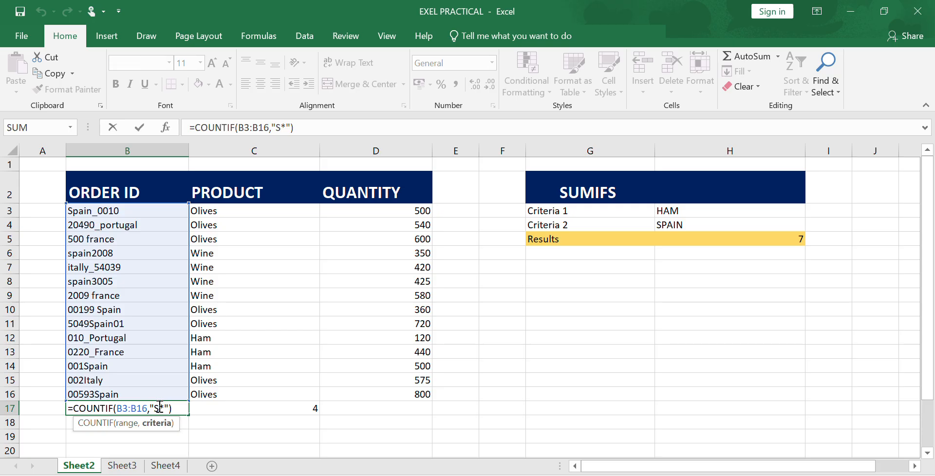
key(BackSpace)
text(0)
key(Return)
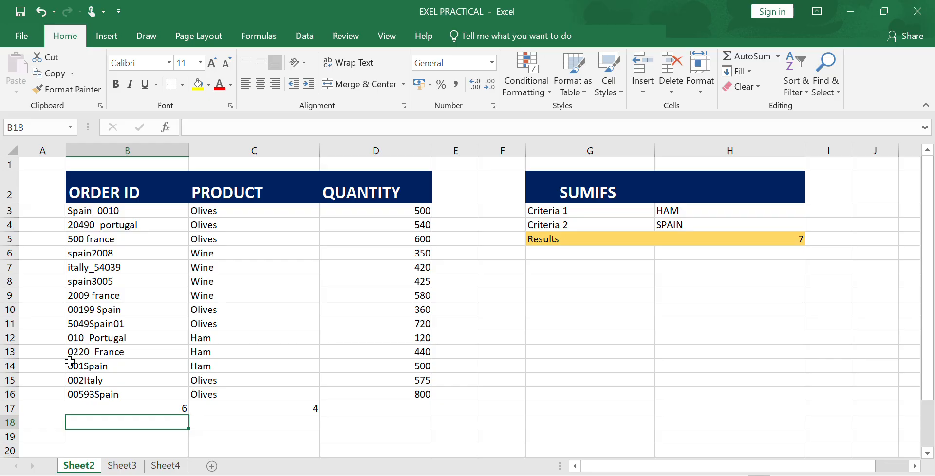
Step: Edit the B17 formula so its criterion is "I*", counting order IDs starting with I
click(146, 408)
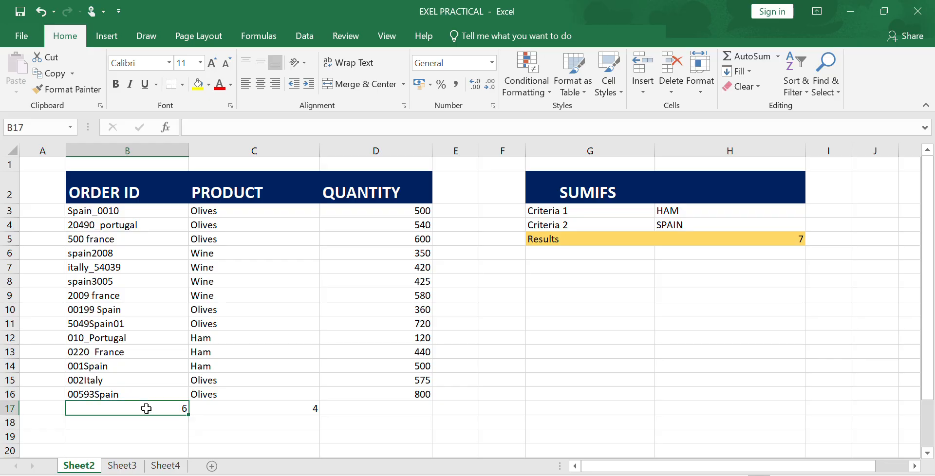
double_click(146, 409)
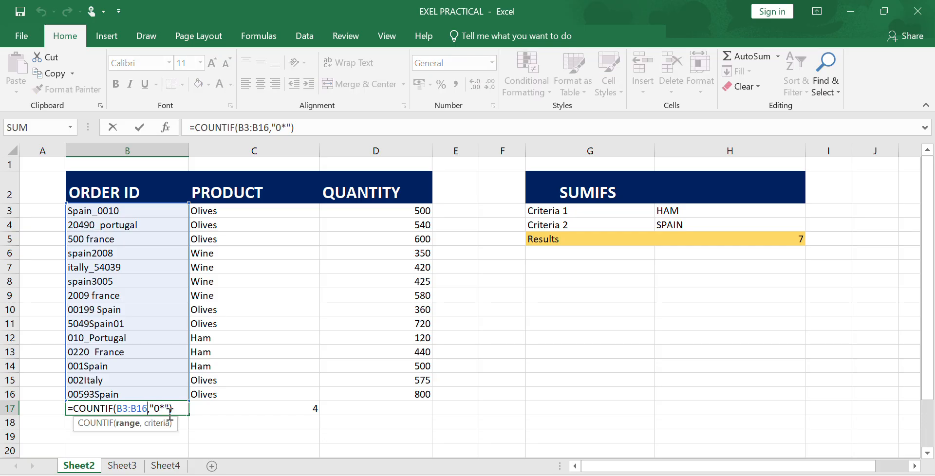
click(161, 408)
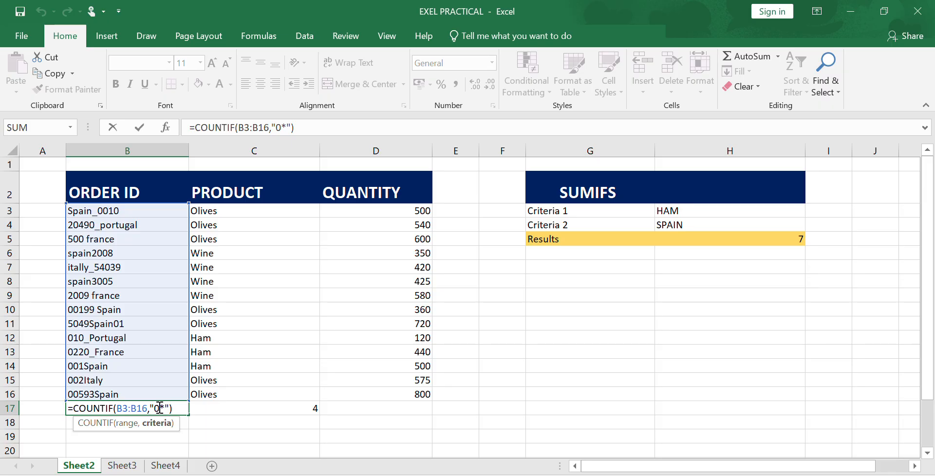
key(BackSpace)
text(I)
key(Return)
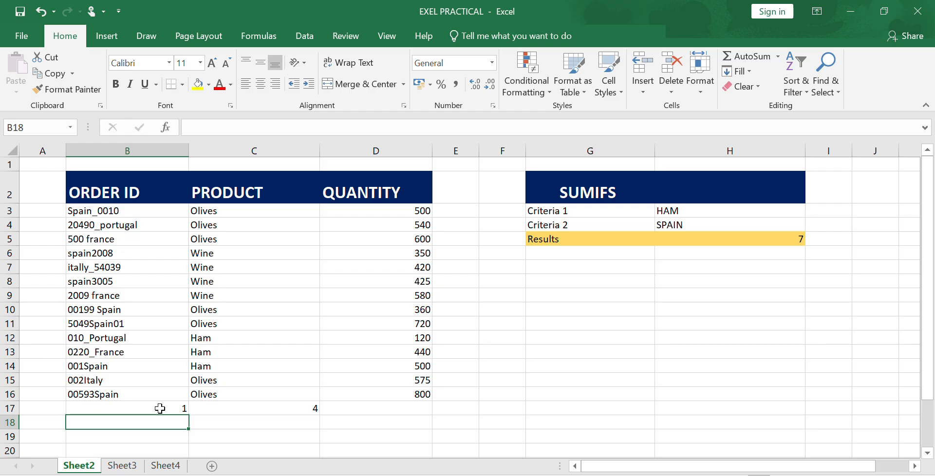
Step: Set the B17 formula's criterion back to "S*"
click(160, 409)
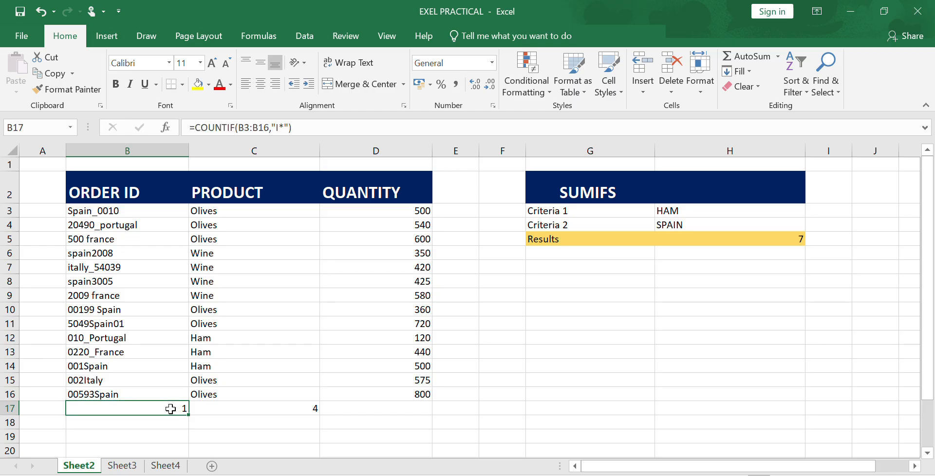
double_click(170, 408)
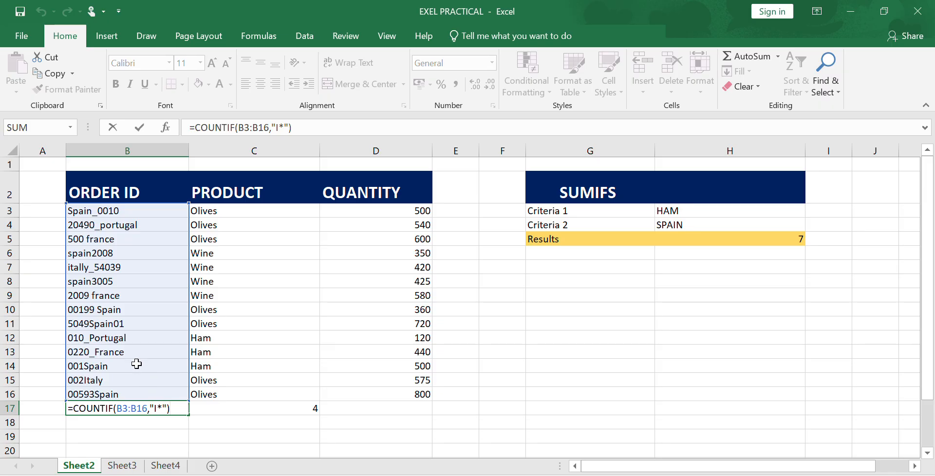
click(158, 409)
key(BackSpace)
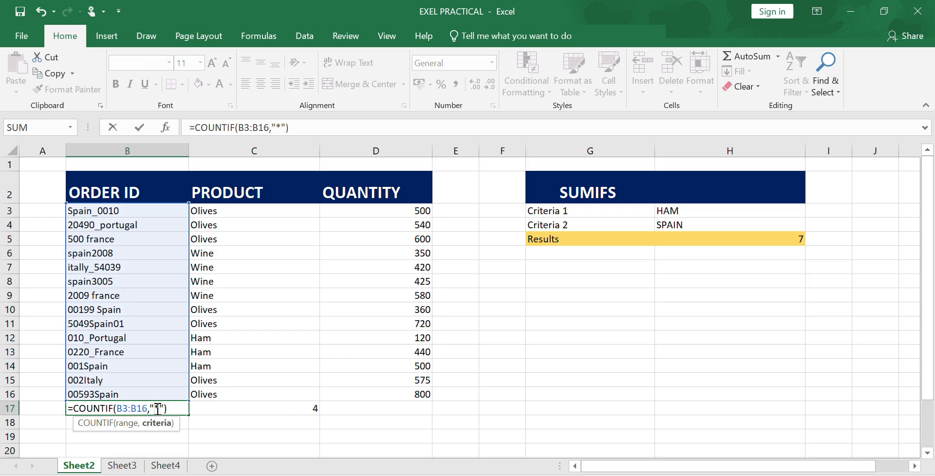
key(ctrl+Return)
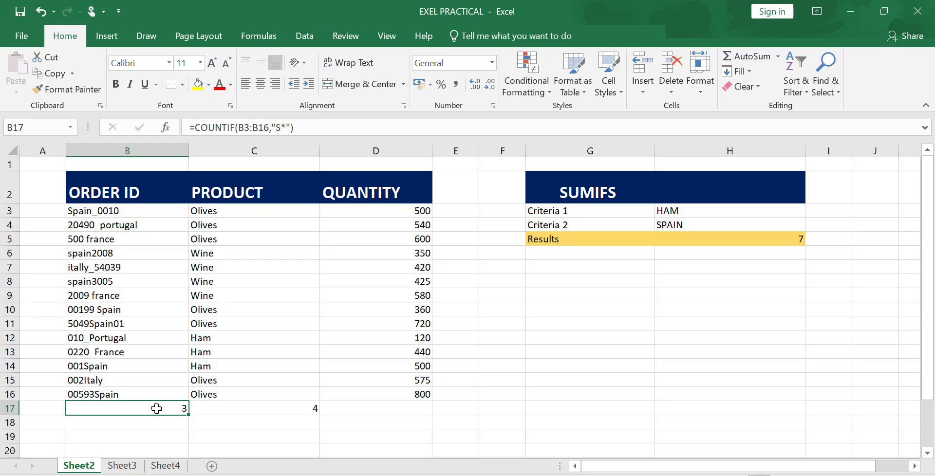
double_click(157, 409)
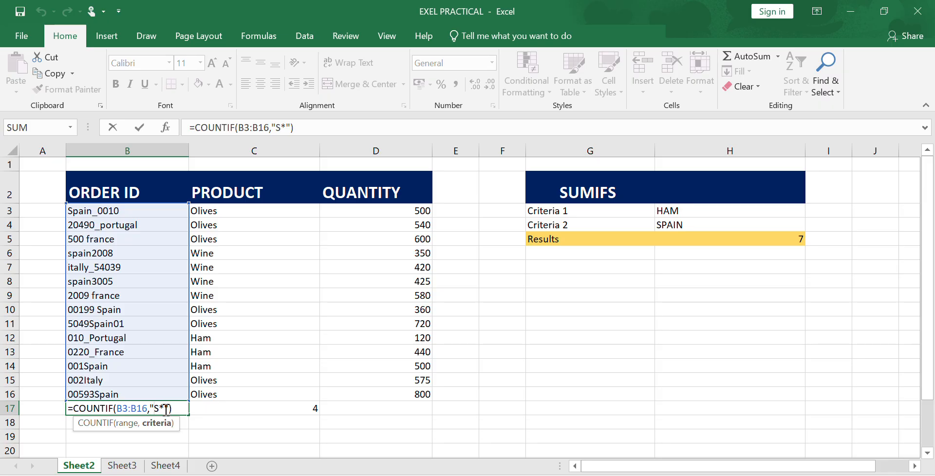
click(165, 408)
key(BackSpace)
key(BackSpace)
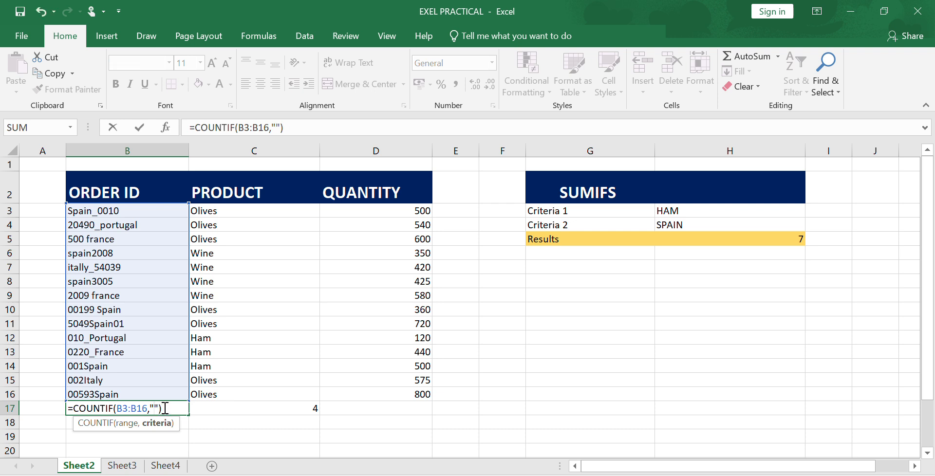
text(S*)
key(BackSpace)
key(BackSpace)
key(ctrl+z)
key(ctrl+z)
click(175, 429)
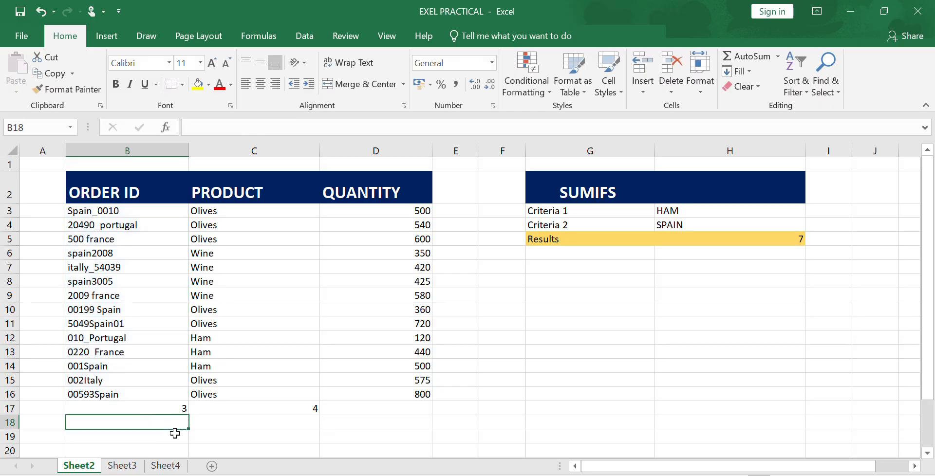
Step: Edit the C17 formula so its criterion is "*S", counting products ending in S
click(266, 410)
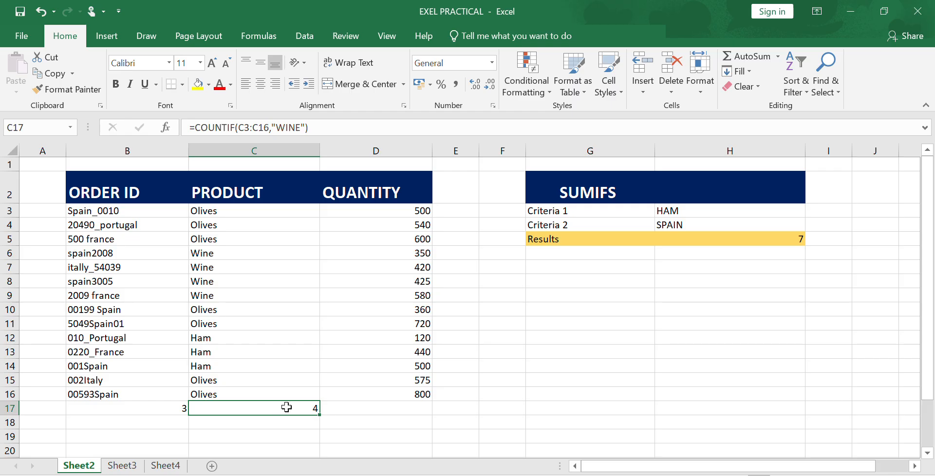
double_click(287, 408)
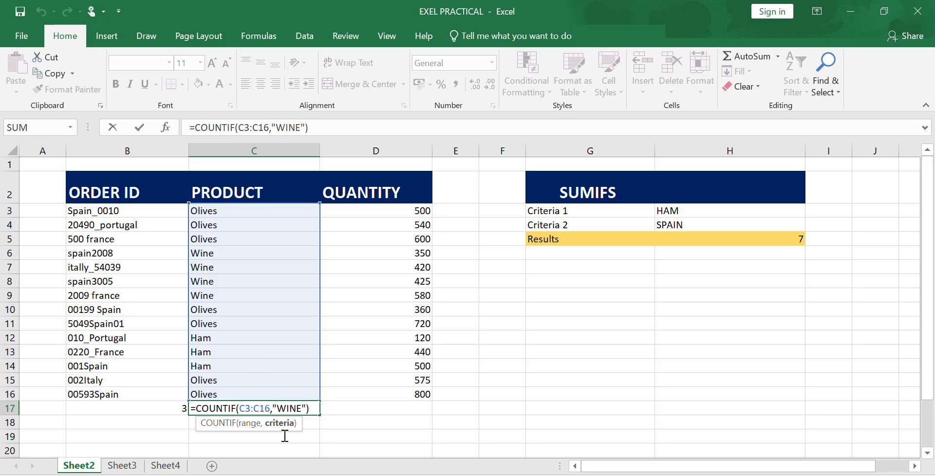
key(BackSpace)
key(BackSpace)
key(BackSpace)
key(BackSpace)
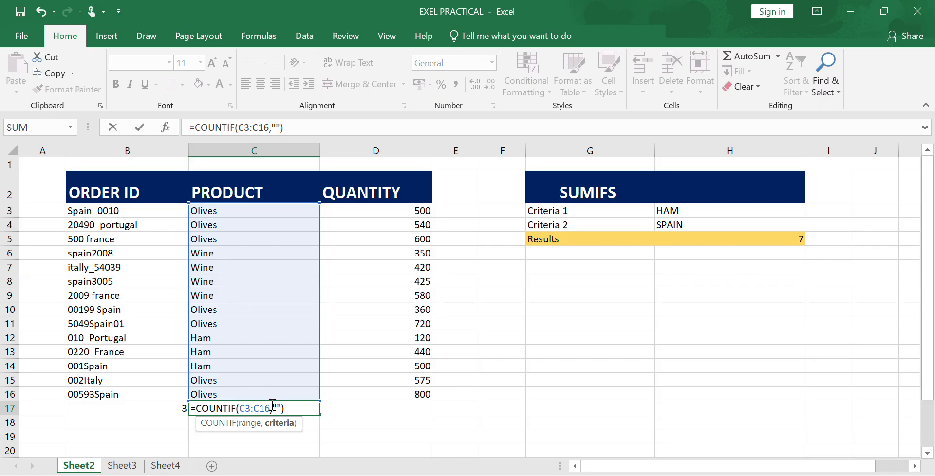
text(*S)
key(Return)
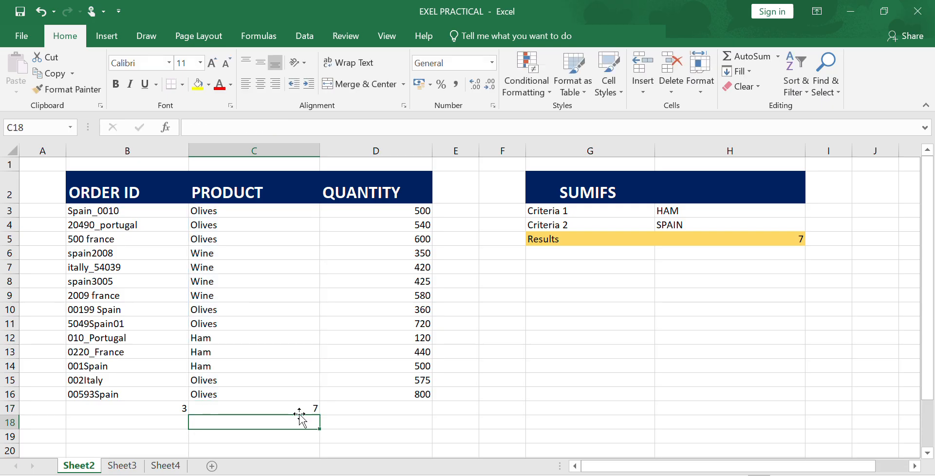
Step: Review the COUNTIF formulas in C17 and B17 side by side
click(303, 405)
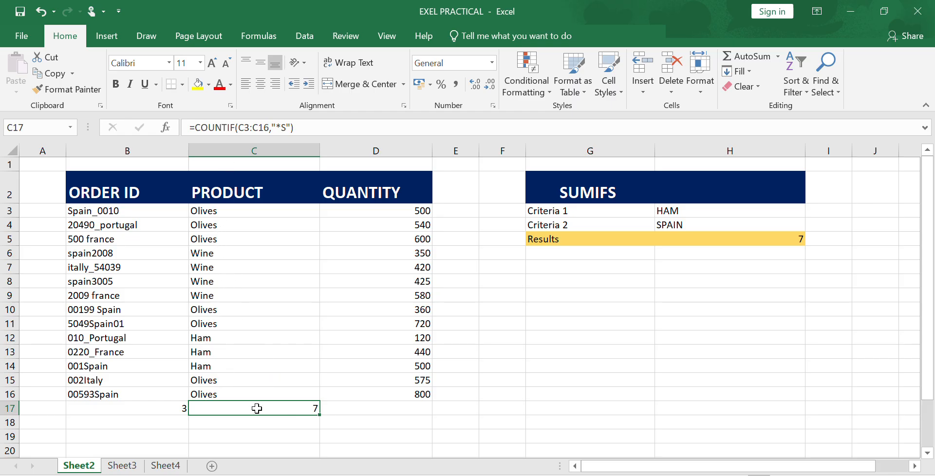
double_click(314, 409)
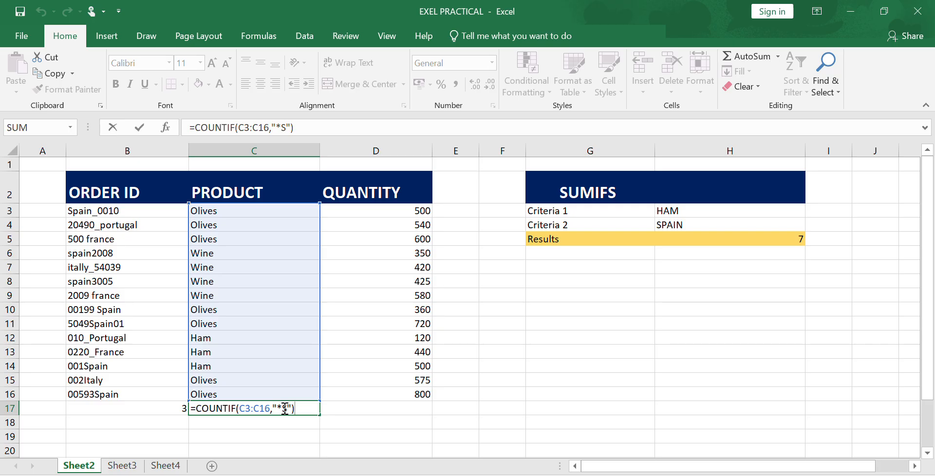
click(155, 412)
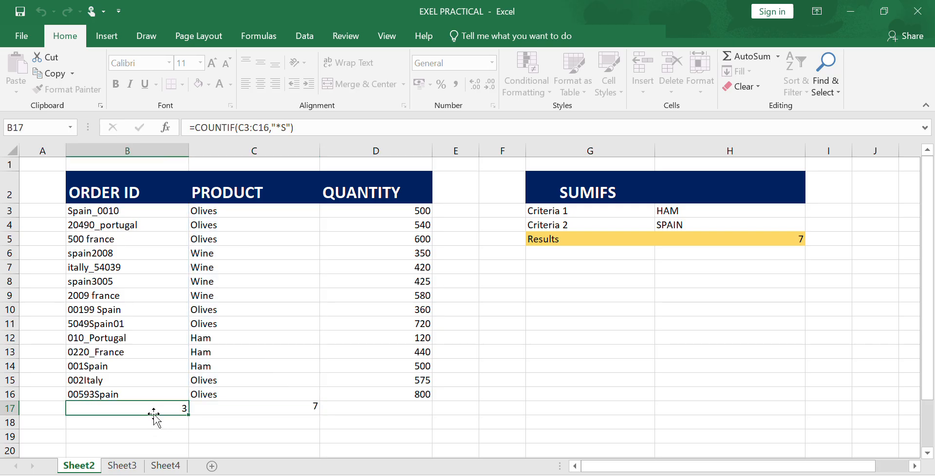
double_click(156, 410)
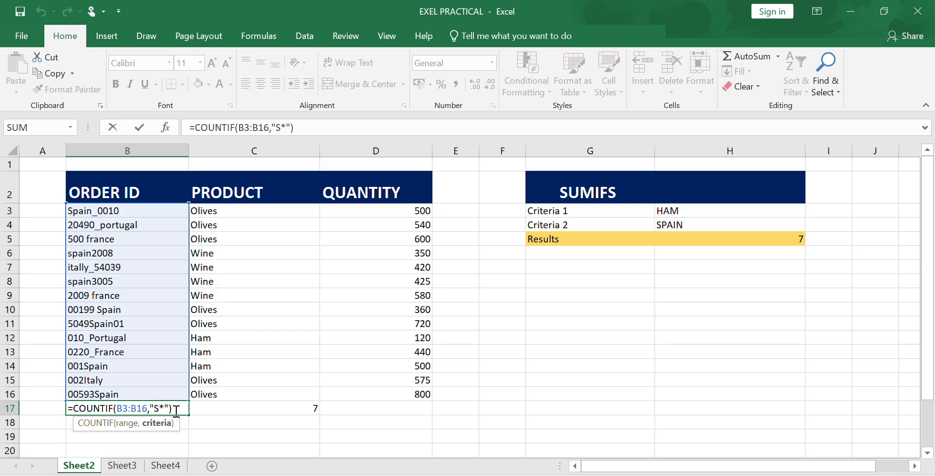
double_click(239, 409)
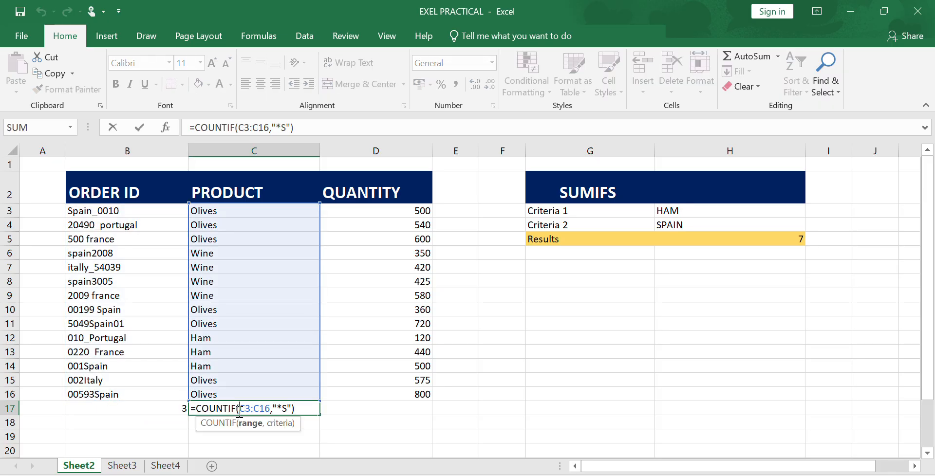
click(286, 408)
scroll(481, 313, right, 1)
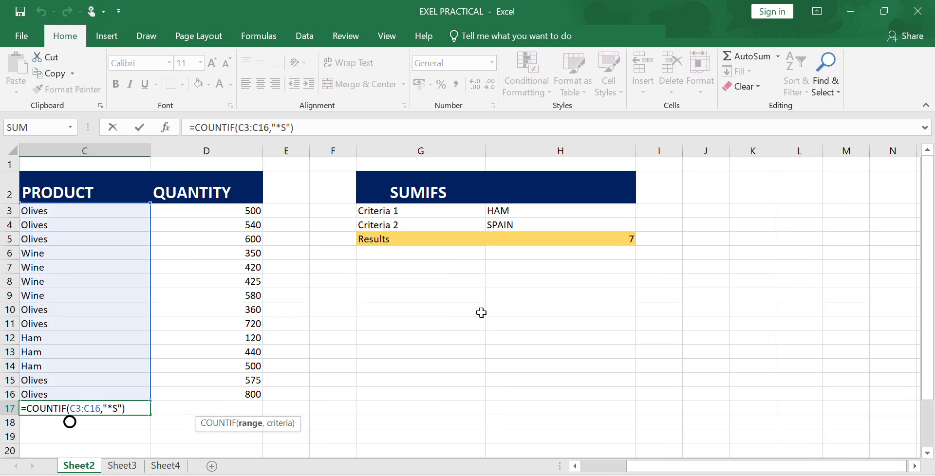
scroll(481, 312, right, 3)
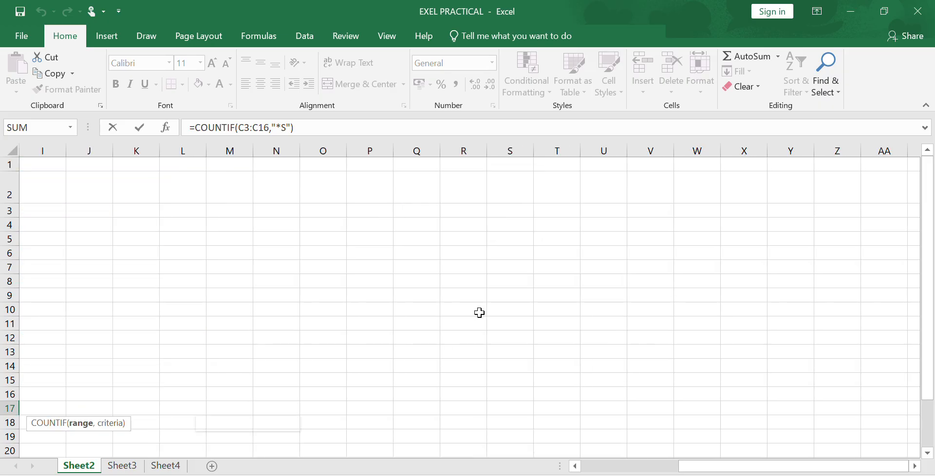
scroll(200, 358, left, 4)
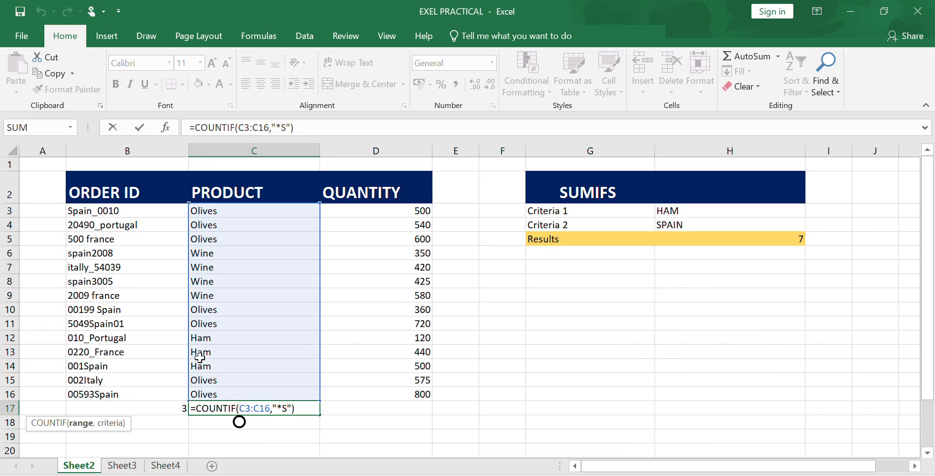